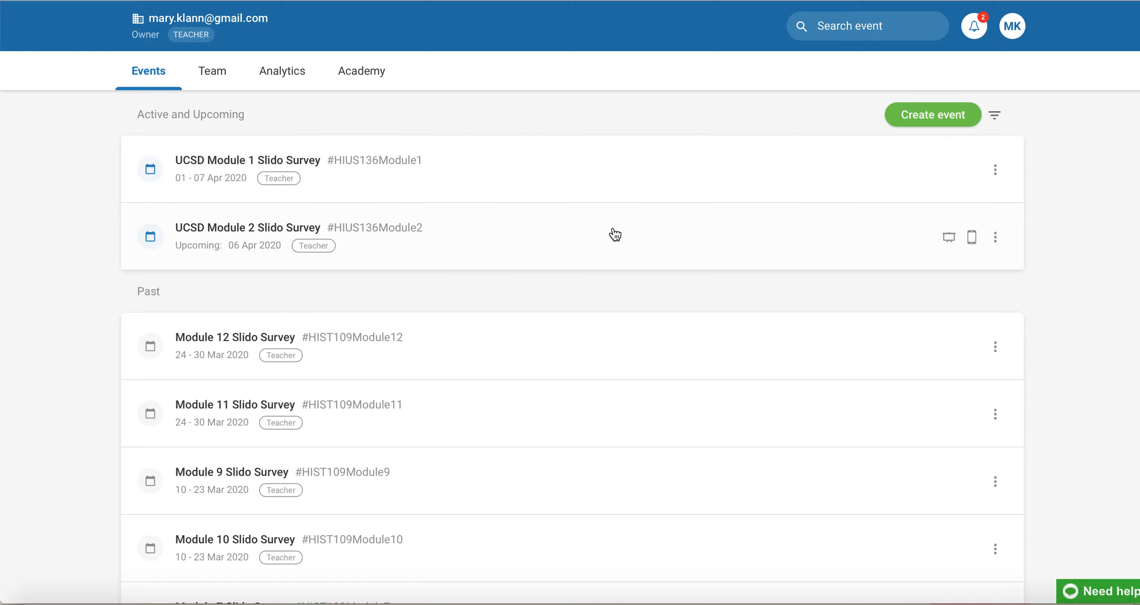
Start a new event named "Polling Newsletter" and set its end date to April 6, 2020.
left_click(936, 123)
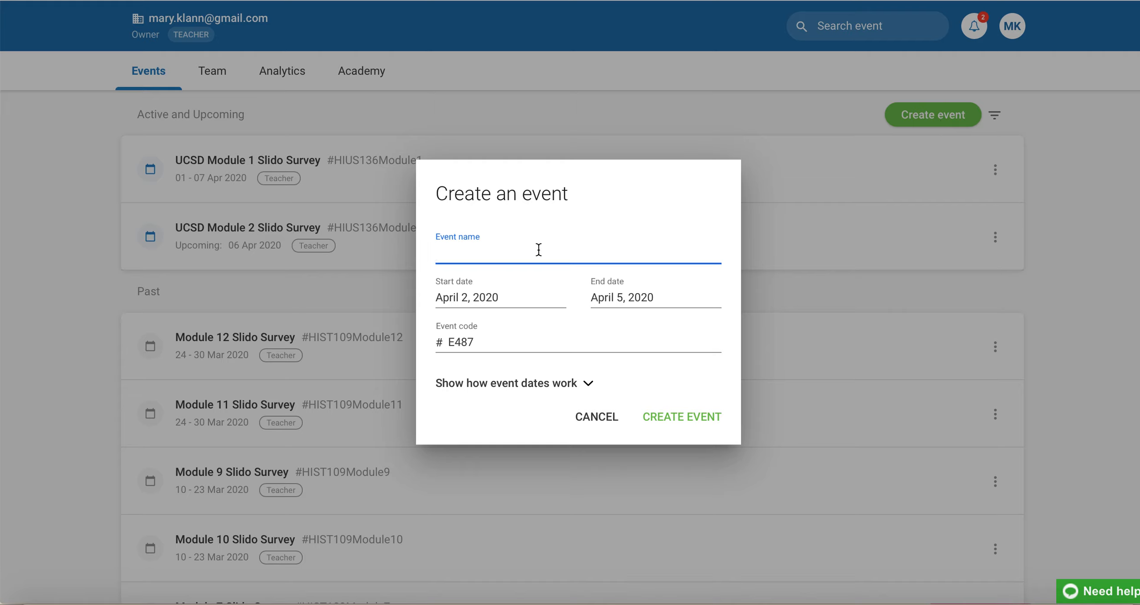
type("Polling Newsletter")
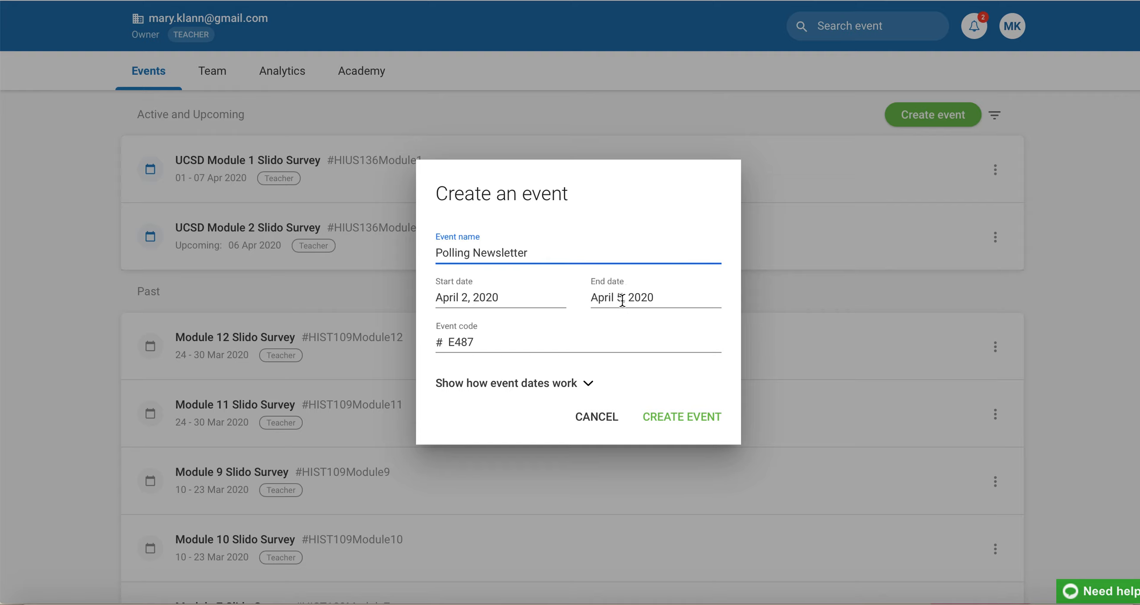
left_click(653, 298)
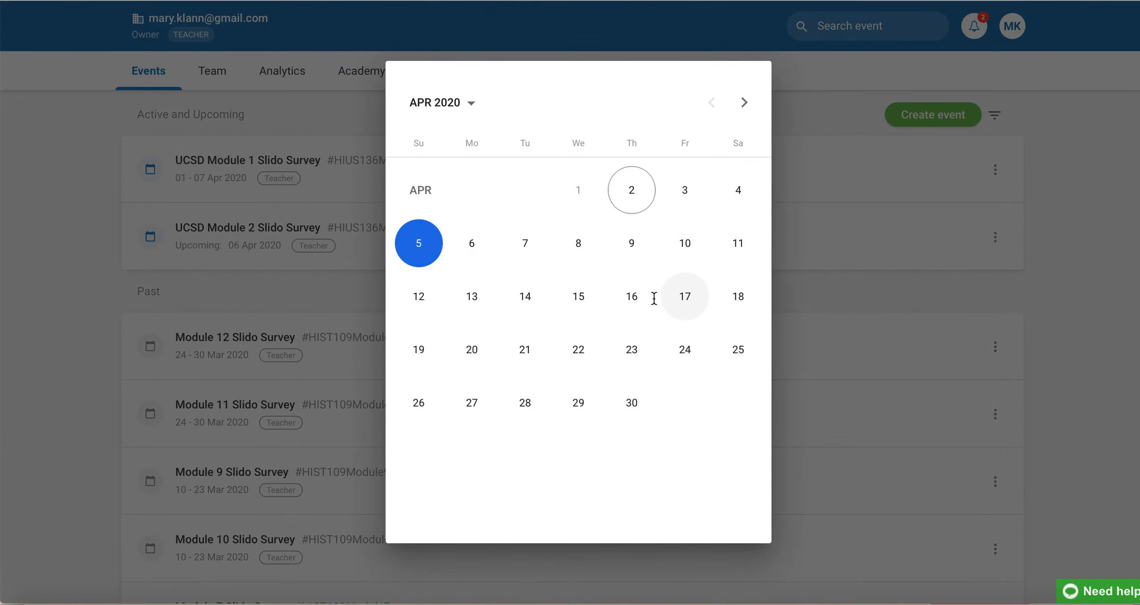
left_click(485, 257)
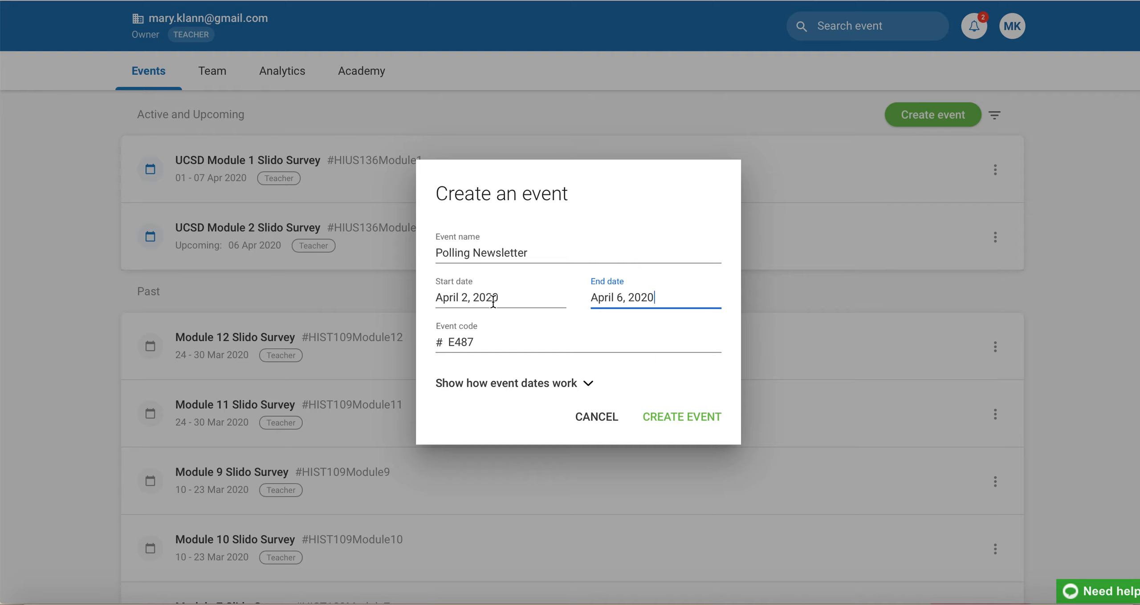
Replace the event code with "PollingNewsletter" and create the event.
left_click(468, 344)
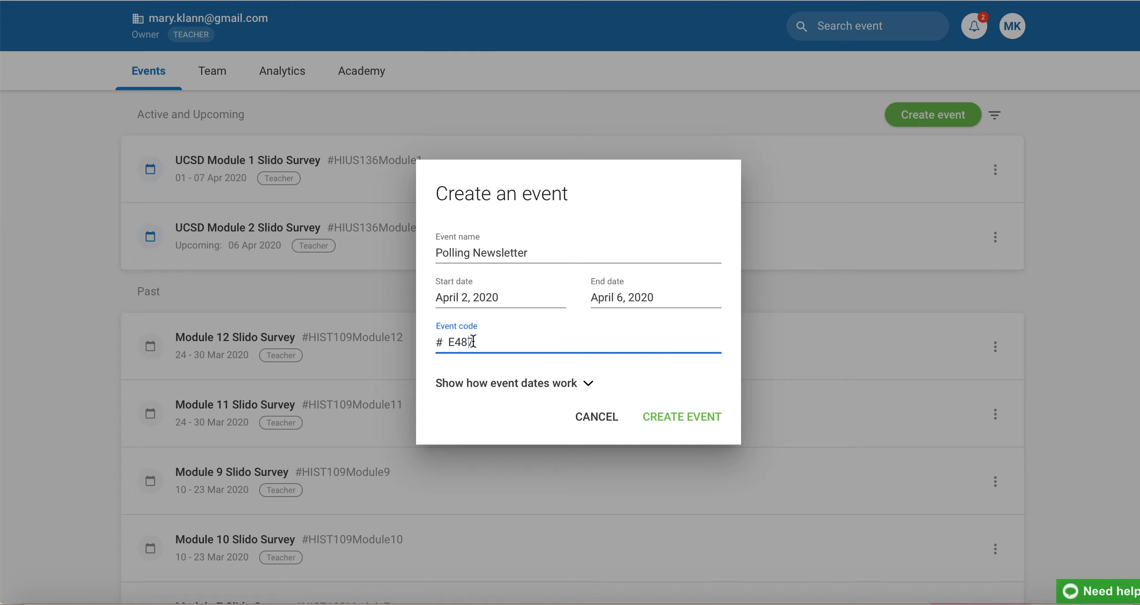
key("BackSpace")
key("BackSpace")
key("BackSpace")
key("BackSpace")
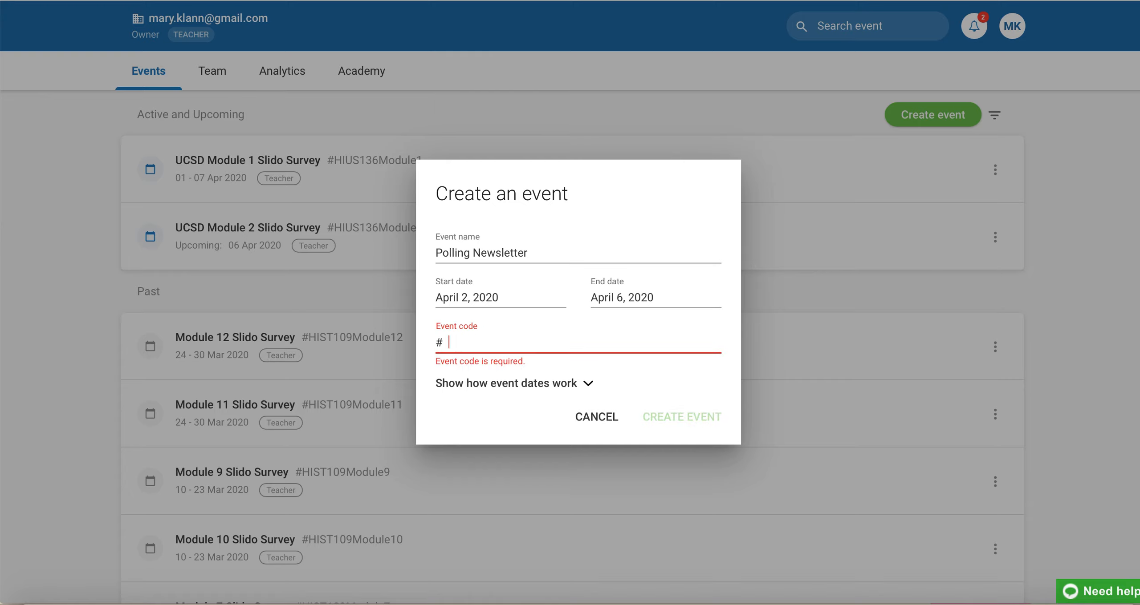
type("Po")
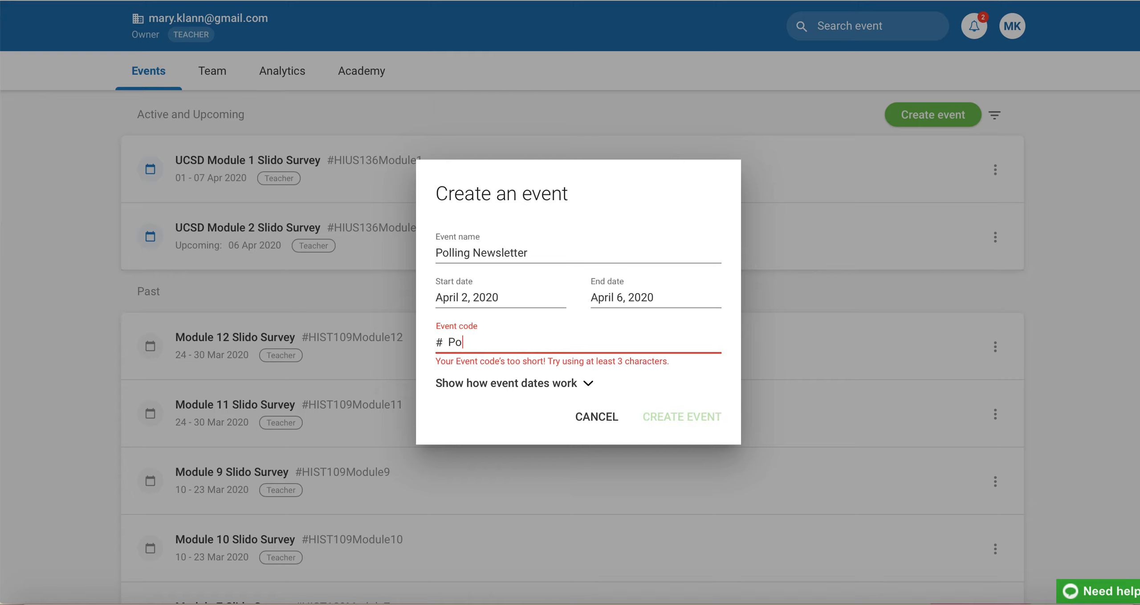
type("llingNewsletter")
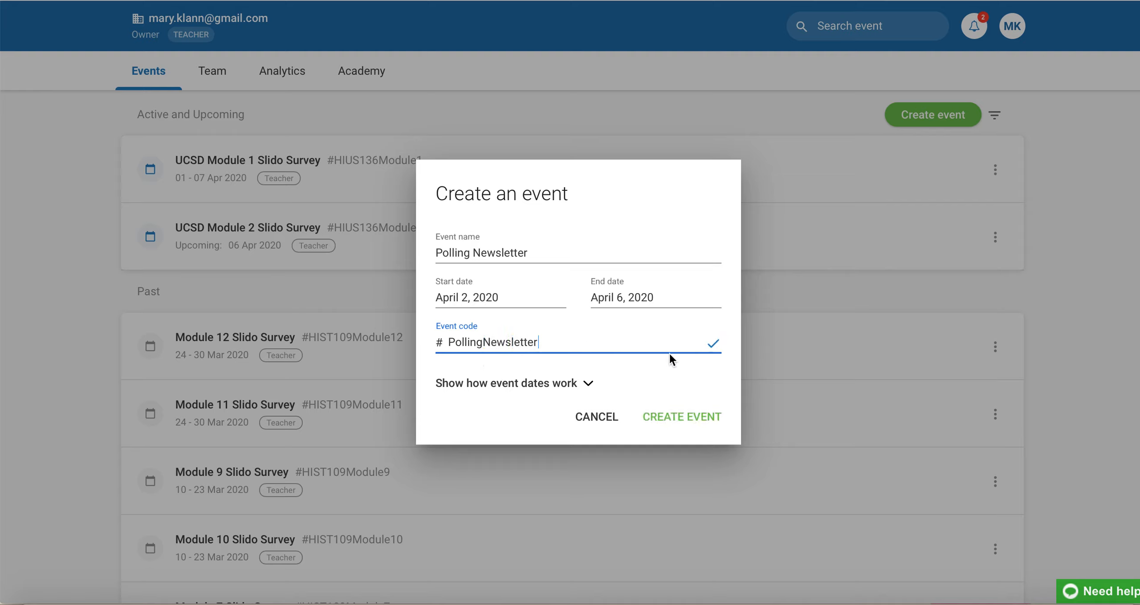
left_click(686, 416)
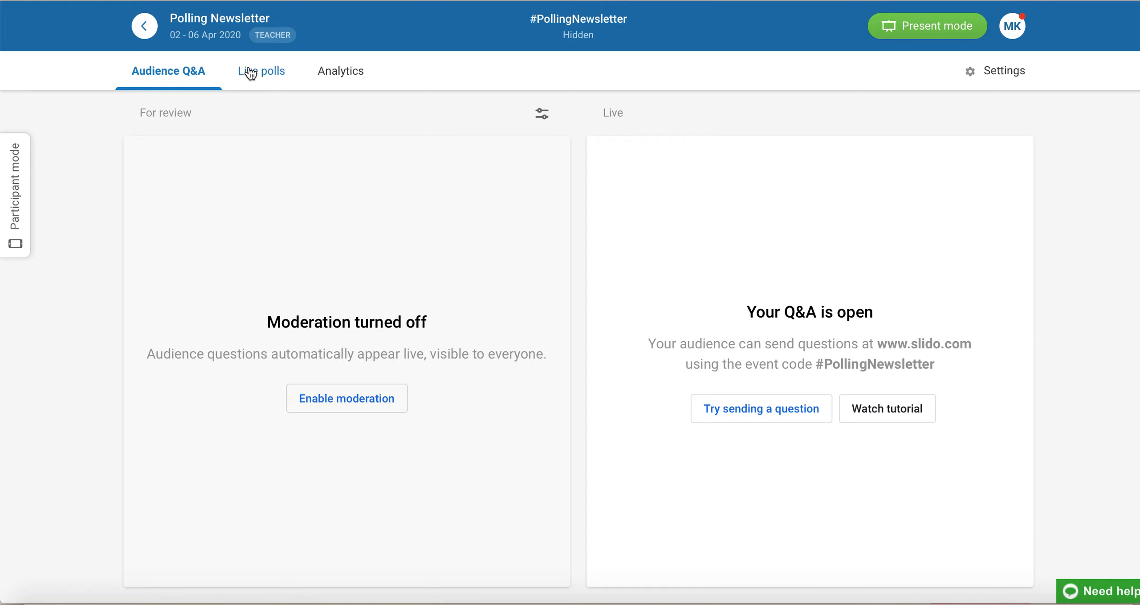
Start a multiple choice live poll with the question "Are you going to use Slido in your class?".
left_click(265, 73)
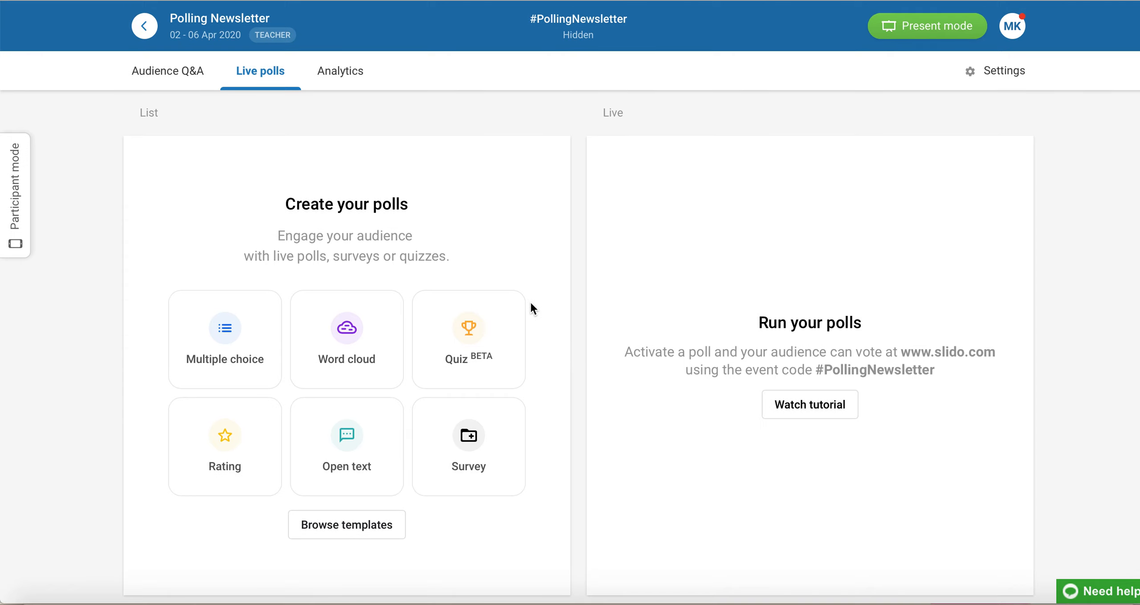
mouse_move(267, 334)
mouse_move(340, 331)
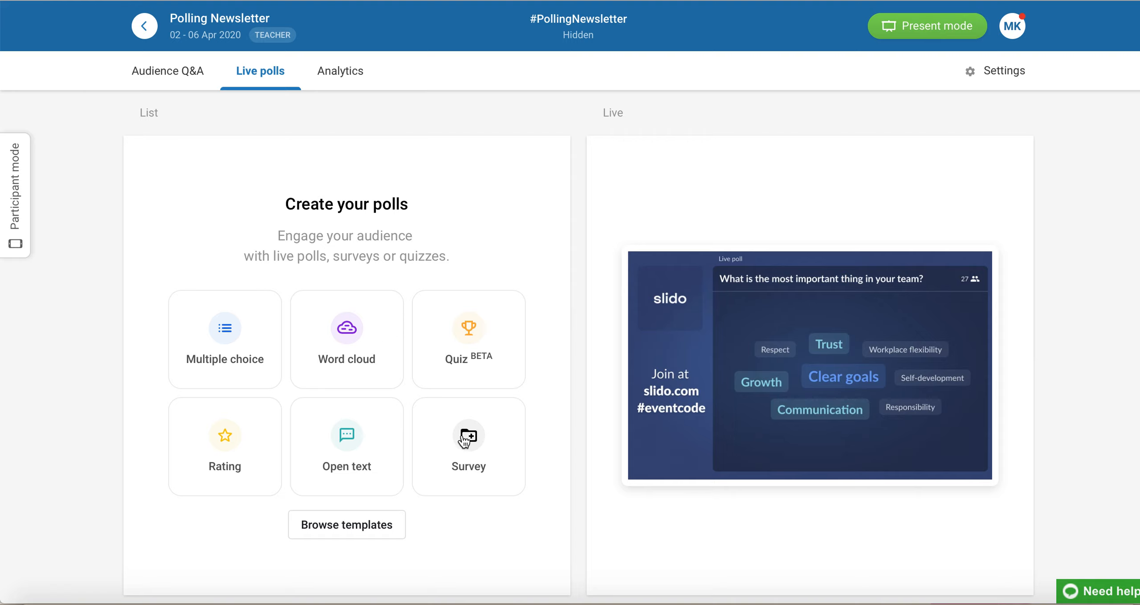
mouse_move(467, 442)
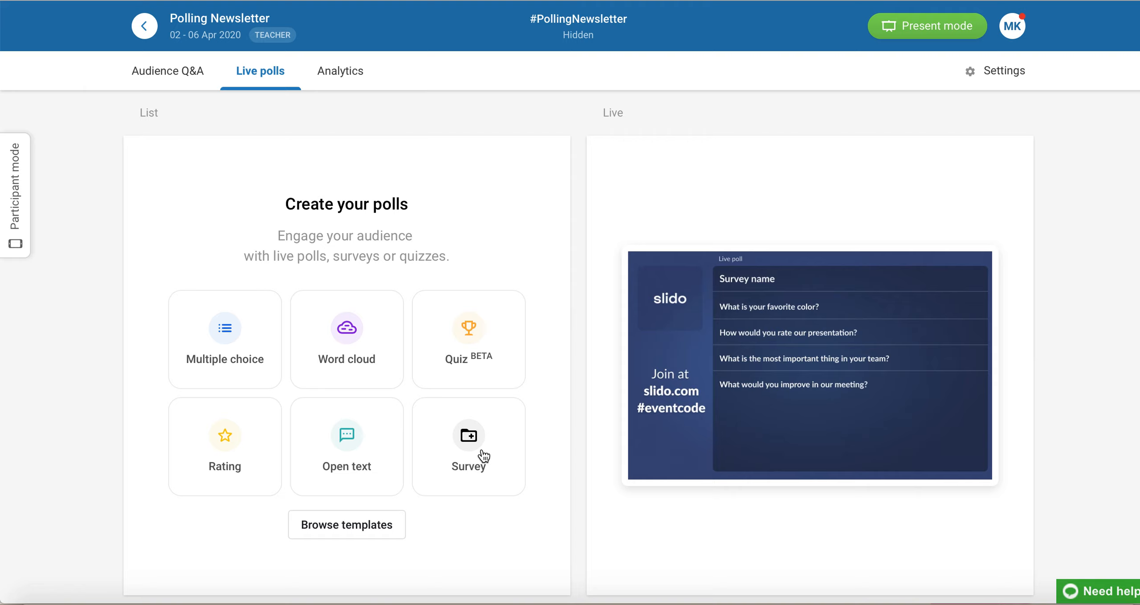
left_click(240, 340)
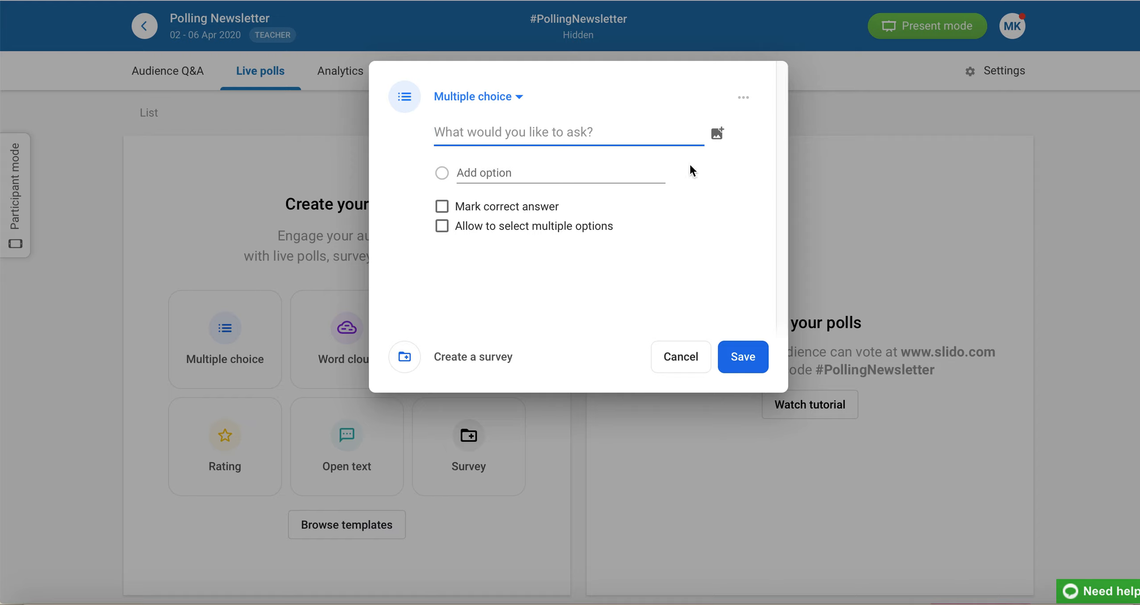
type("Are y")
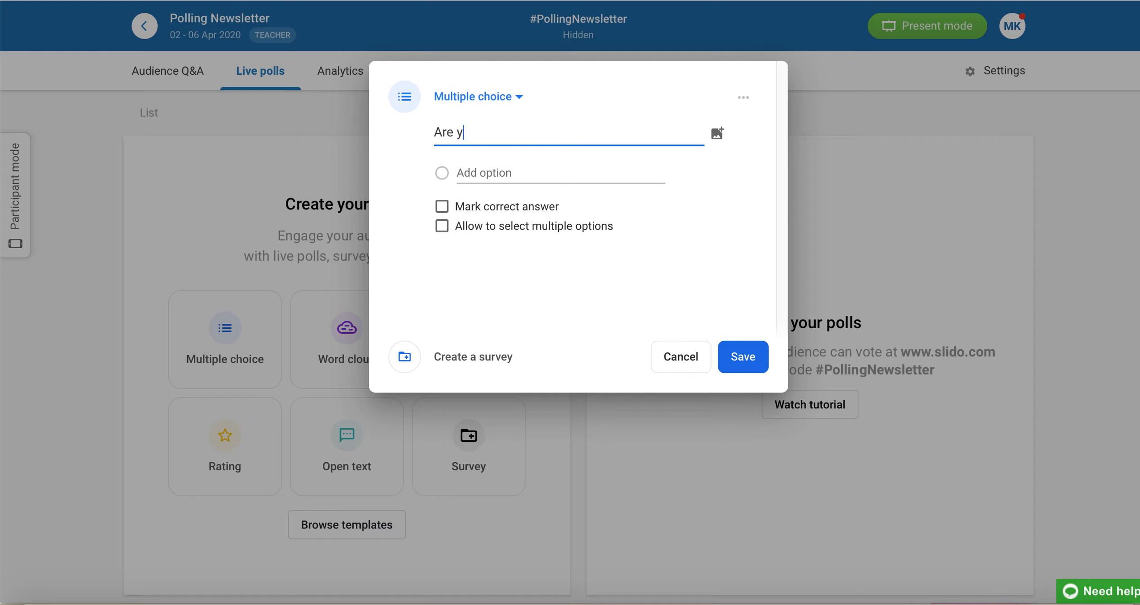
type("ou going to use Slido")
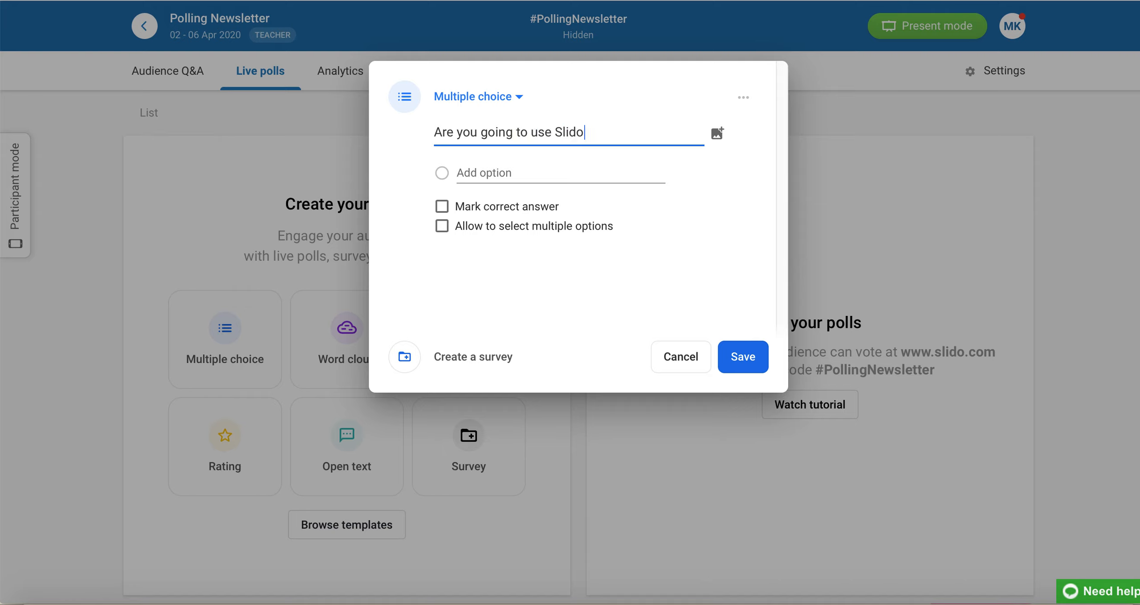
type(" in your class?")
Add the answer options "Yes" and "No", save the poll and activate it for the audience.
left_click(564, 171)
type("Yes")
left_click(521, 209)
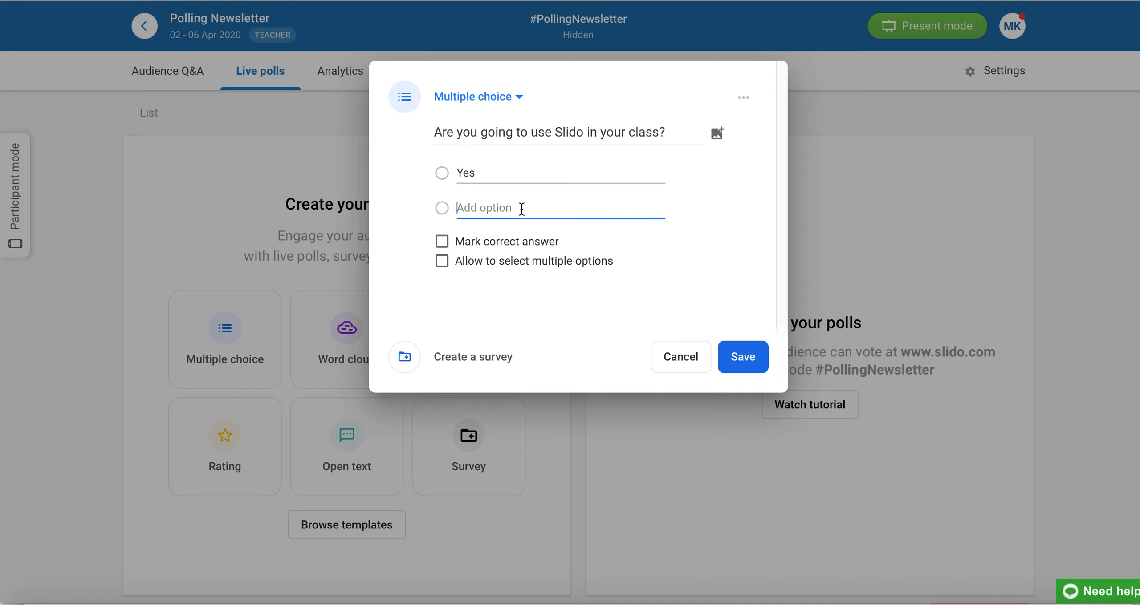
type("No")
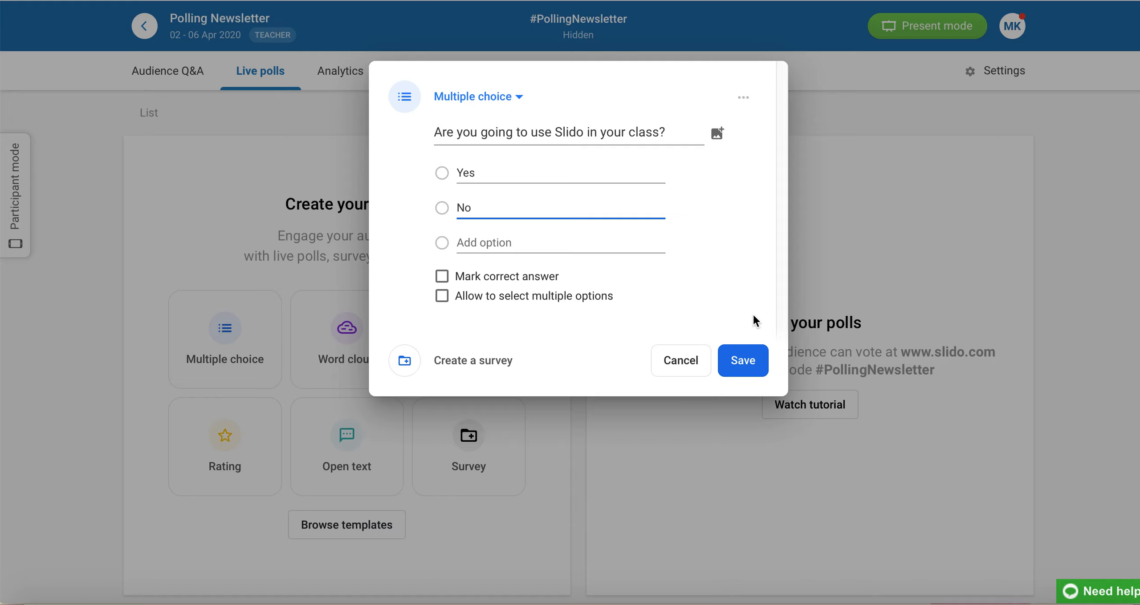
left_click(743, 367)
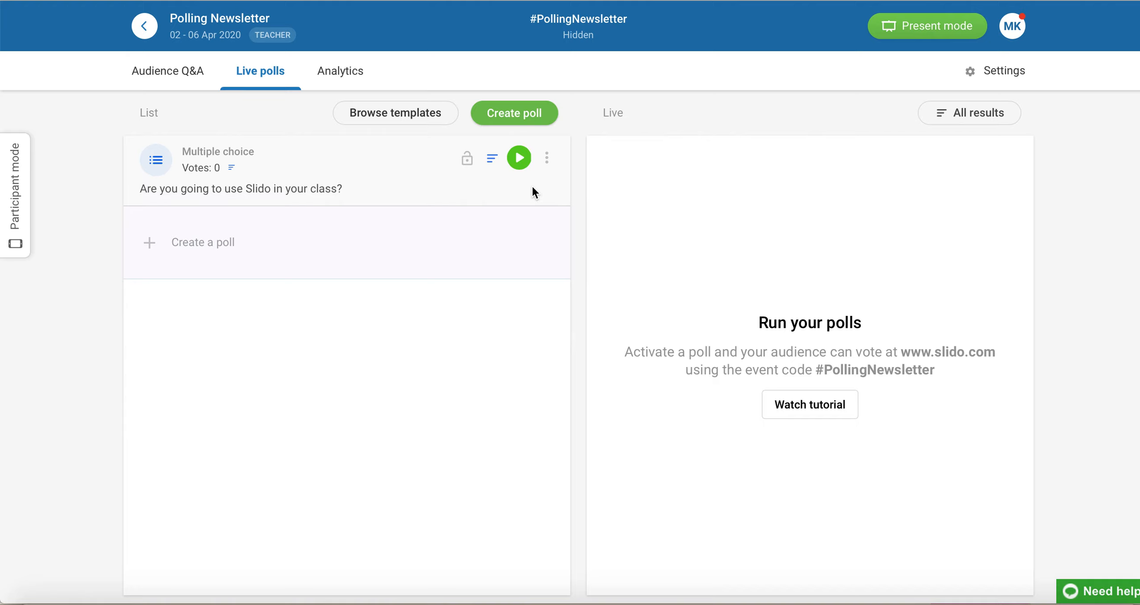
left_click(520, 158)
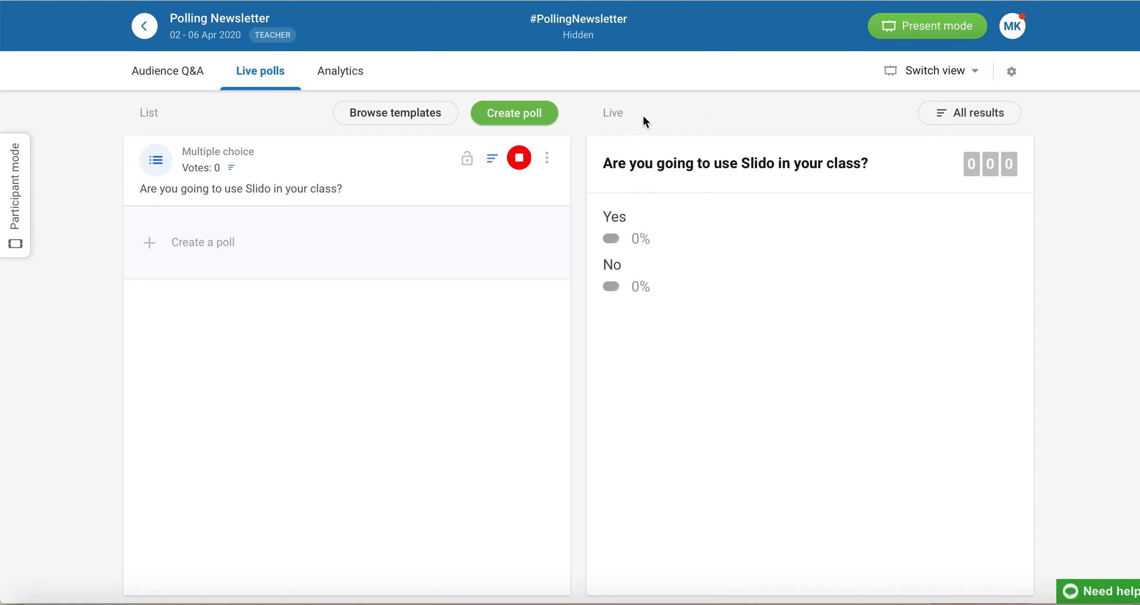
Open the event settings from the event code and examine the event link and privacy settings.
mouse_move(636, 20)
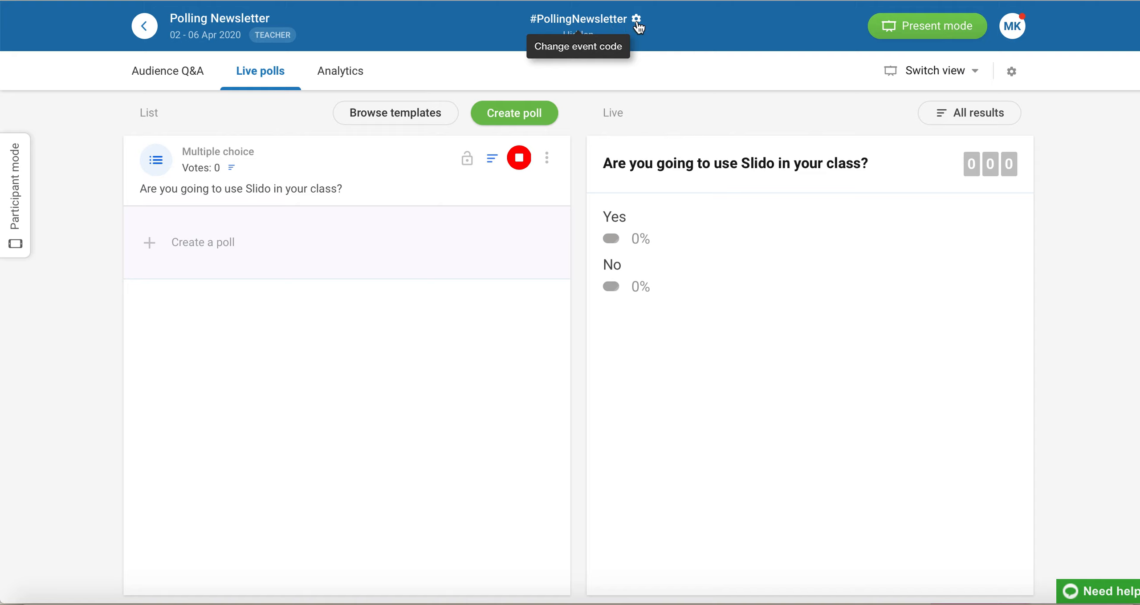
left_click(637, 22)
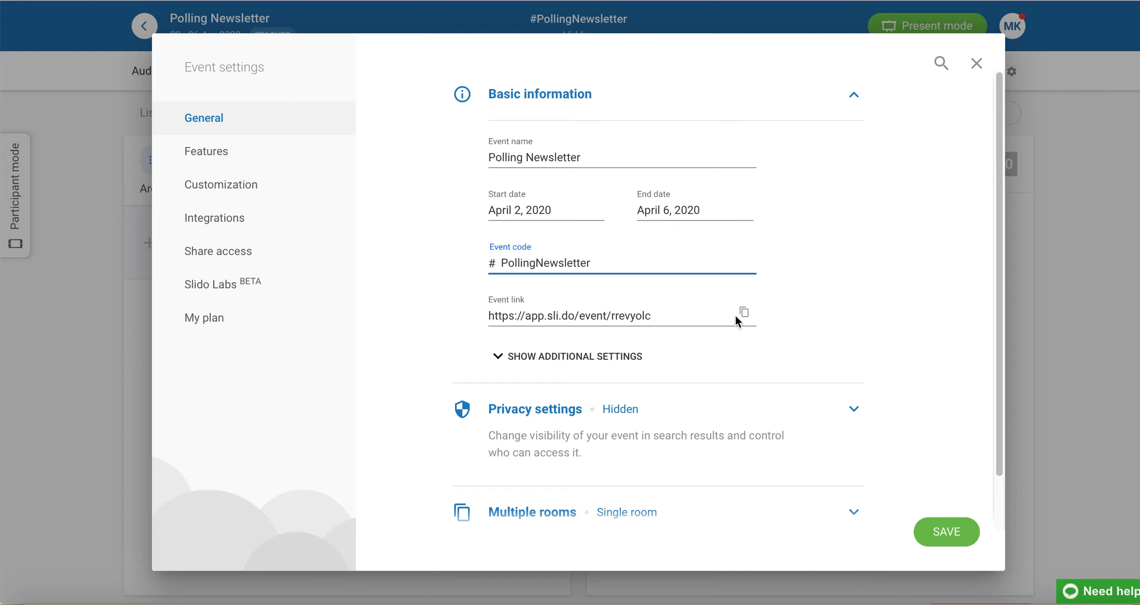
scroll(789, 325, "down", 3)
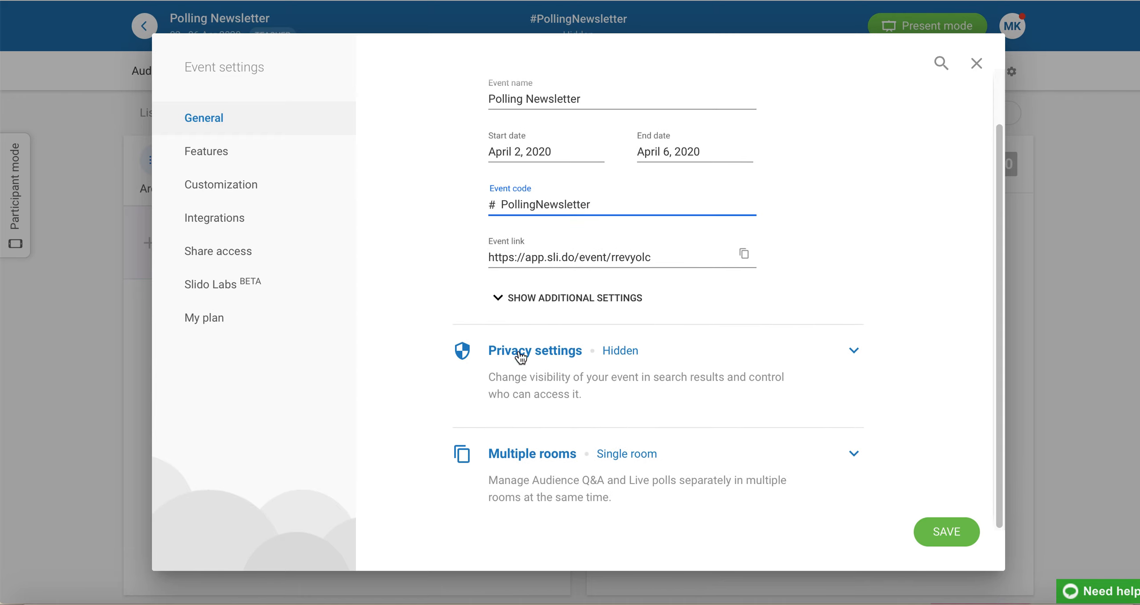
left_click(854, 352)
scroll(874, 376, "down", 4)
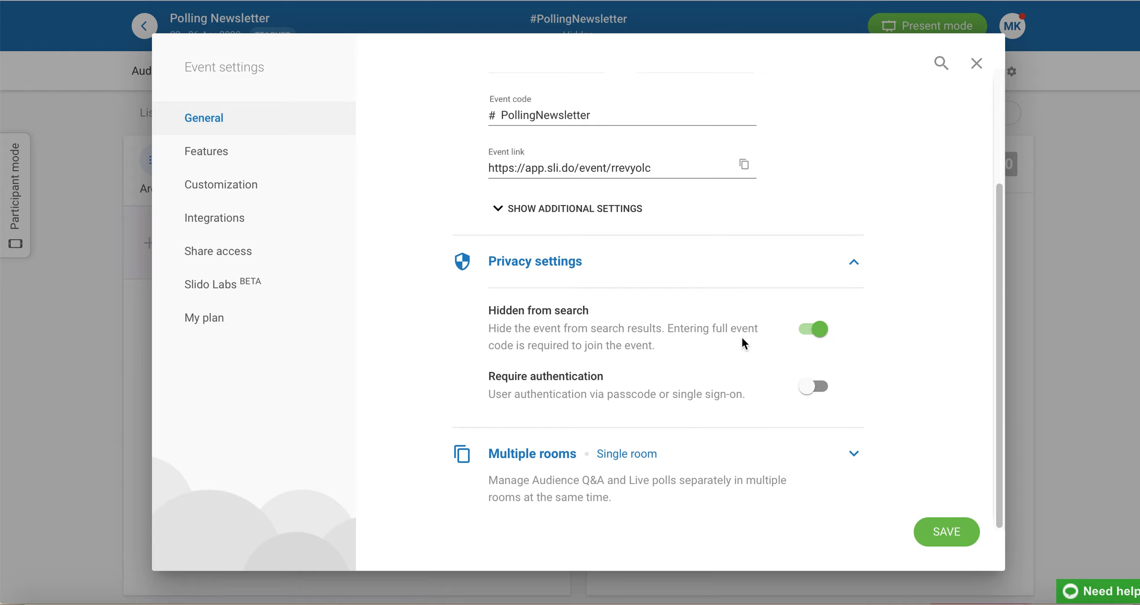
Try requiring authentication and participant names for the event, switch both requirements off again, and save the settings.
left_click(824, 391)
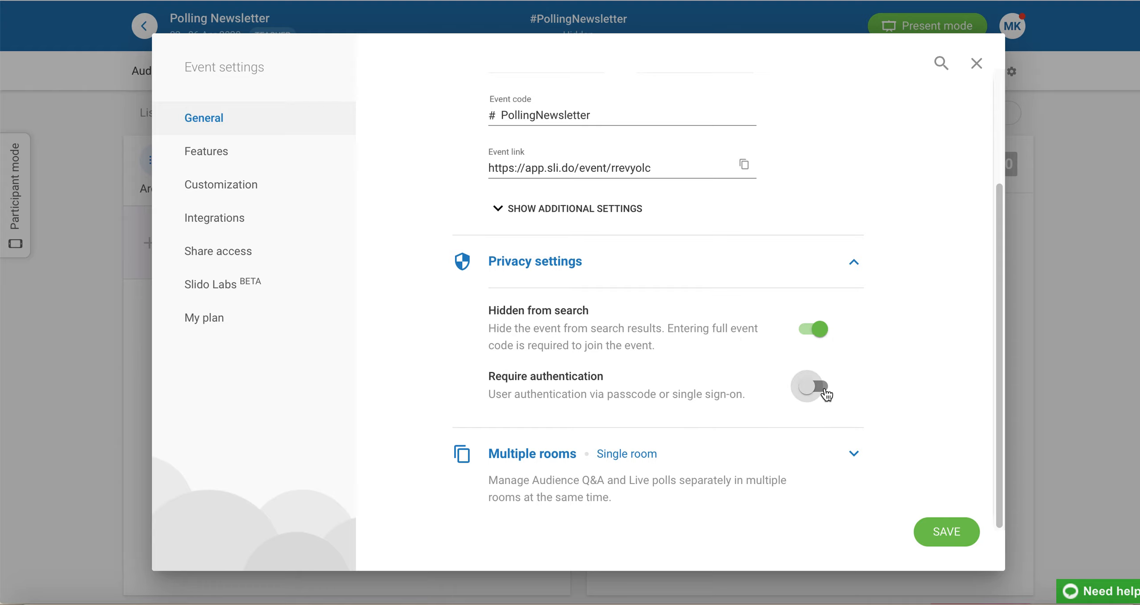
scroll(860, 430, "down", 1)
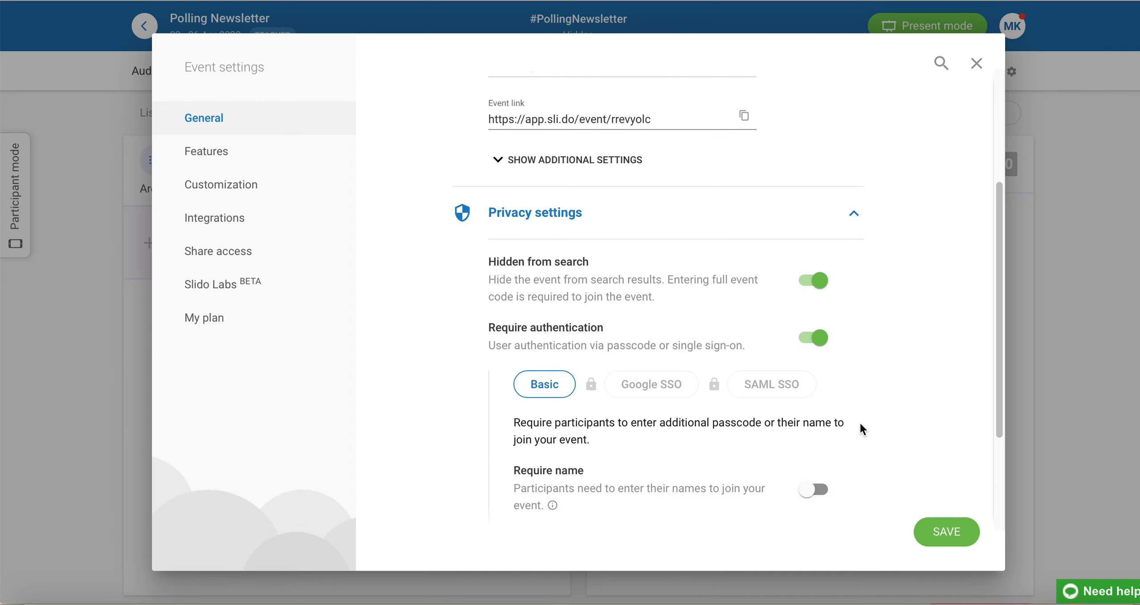
scroll(860, 427, "down", 3)
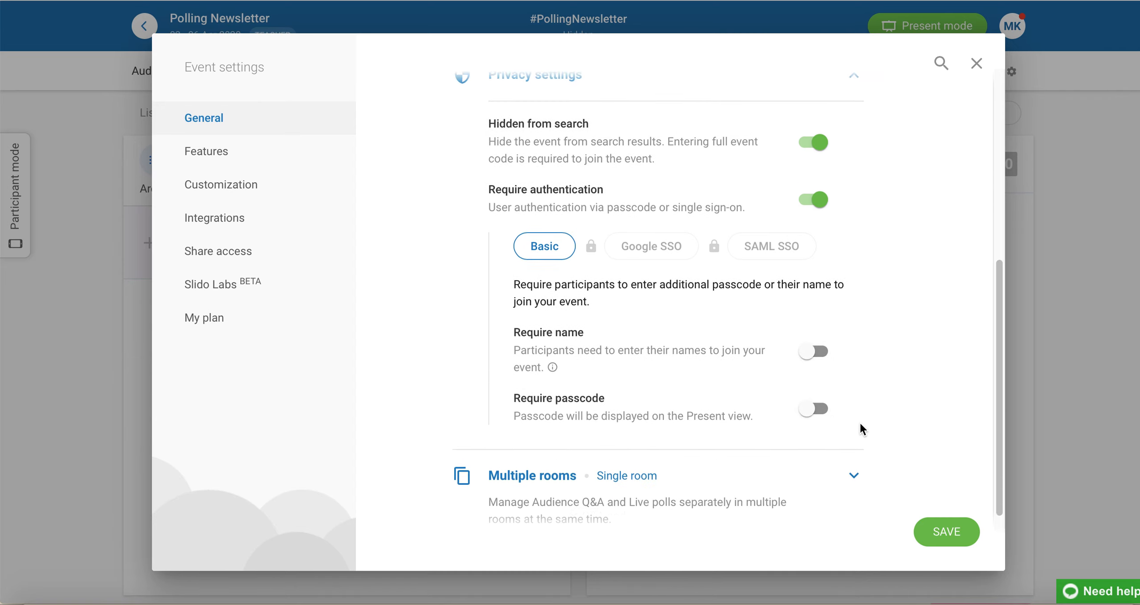
left_click(824, 358)
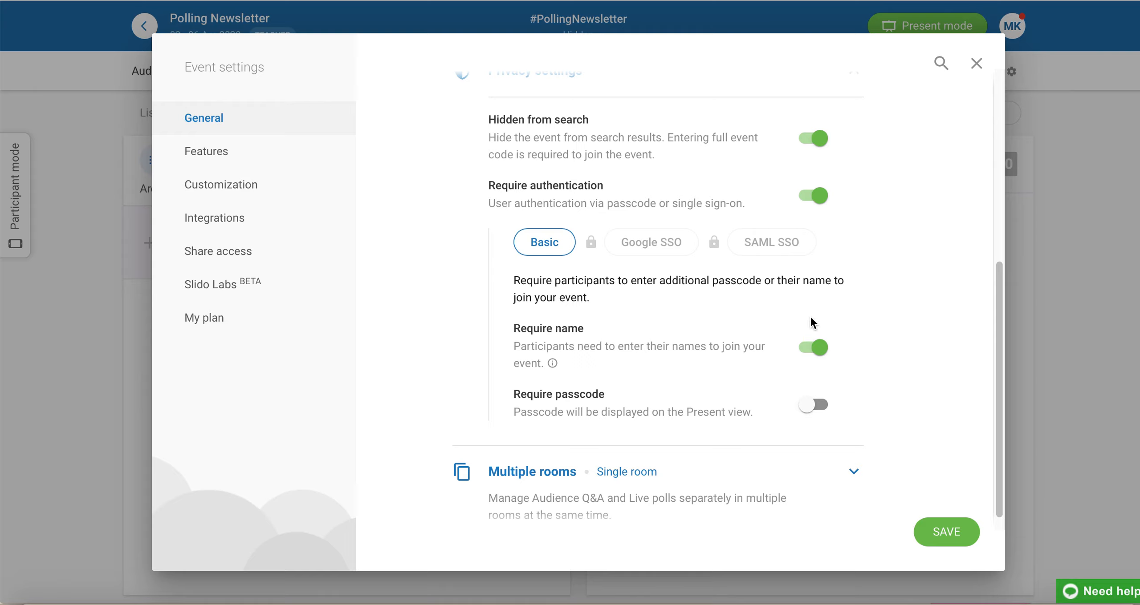
left_click(809, 351)
scroll(853, 267, "up", 1)
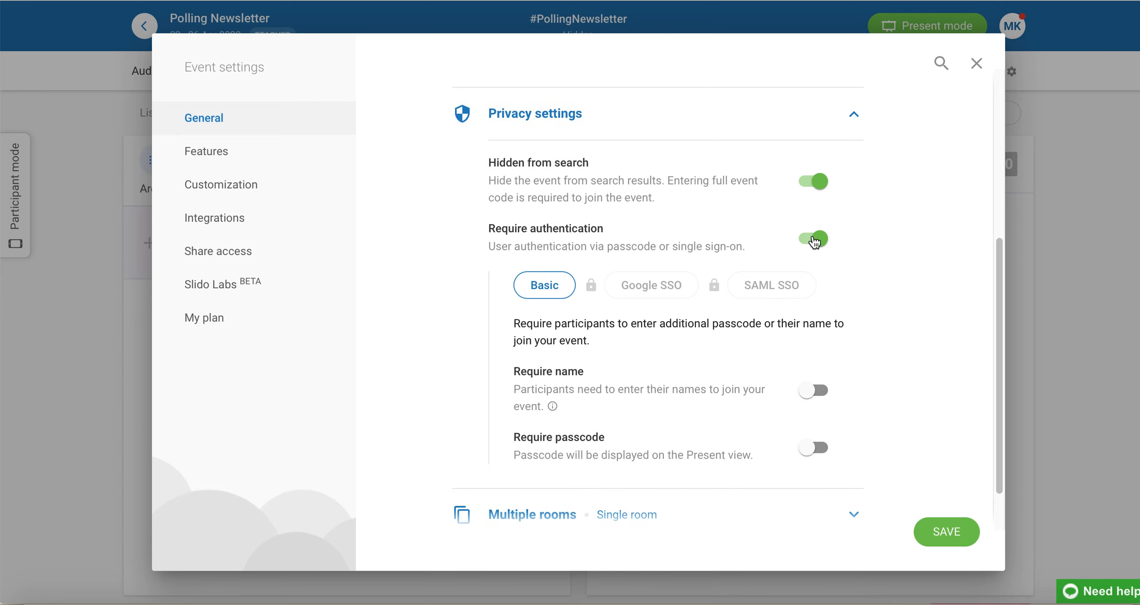
left_click(813, 240)
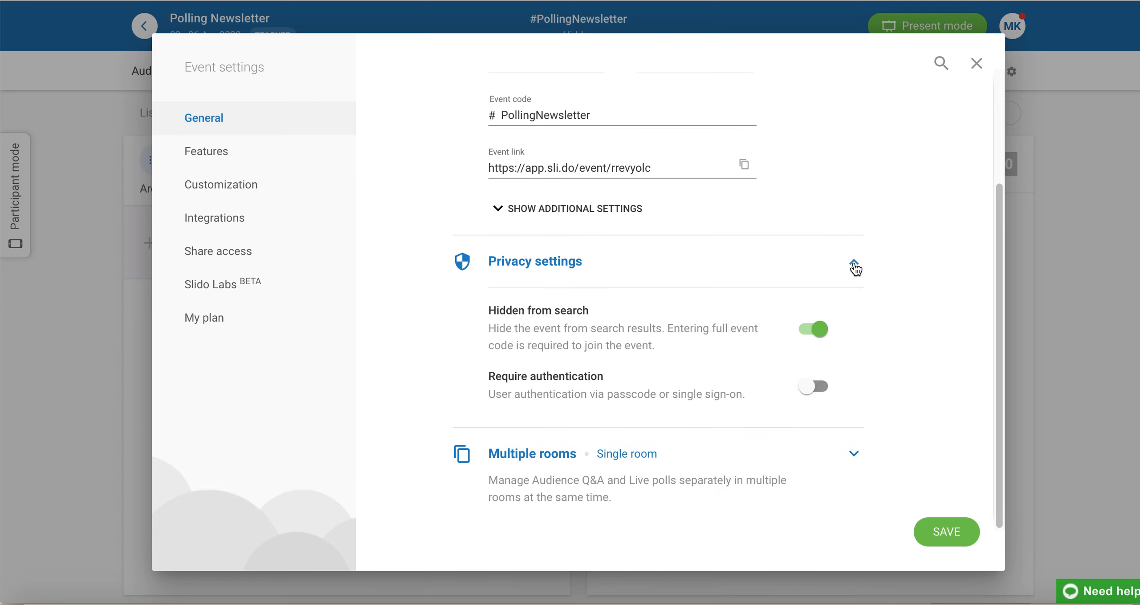
left_click(915, 528)
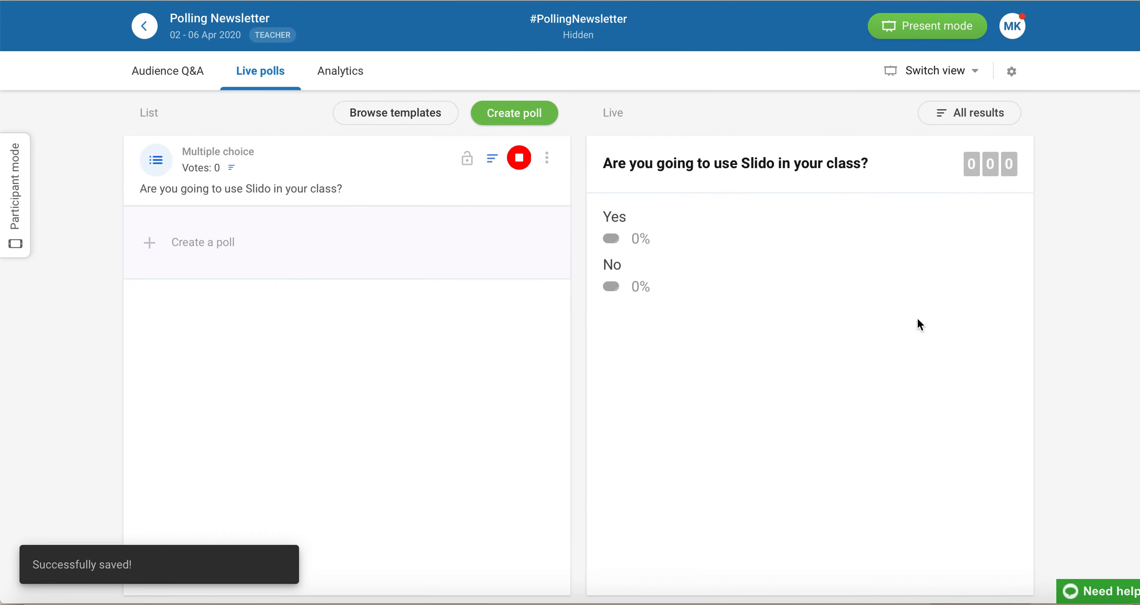